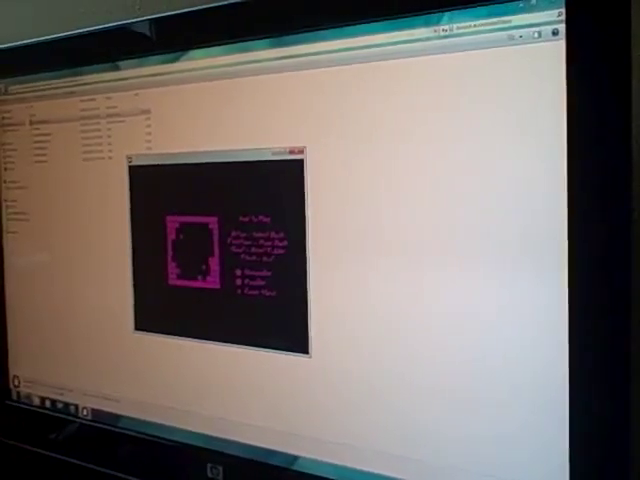
{"action": "key", "text": "Return"}
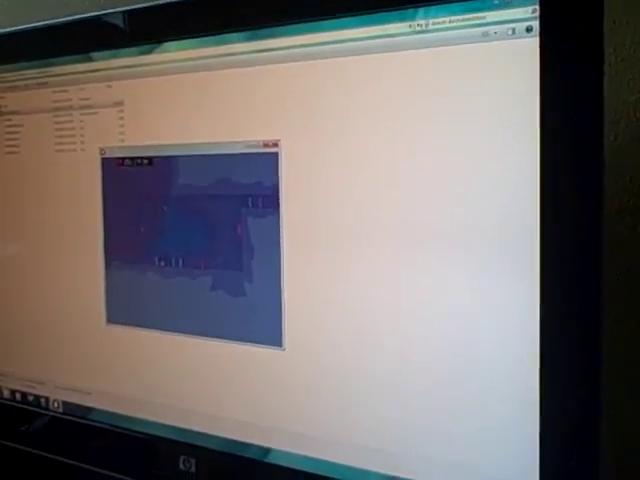